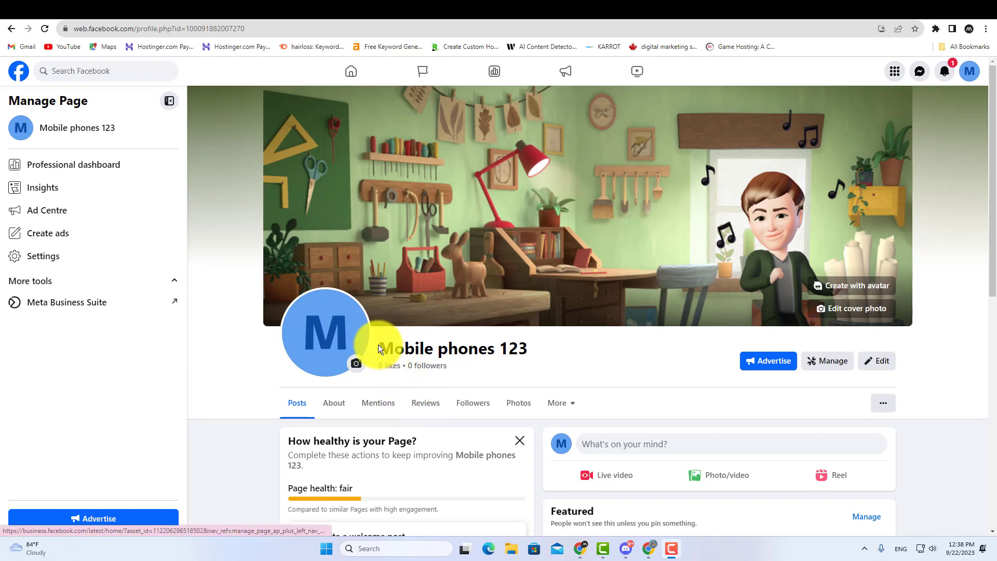
Open the Content section for Mobile phones 123 to reach its empty Playlists collection
left_click_drag(379, 344, 537, 349)
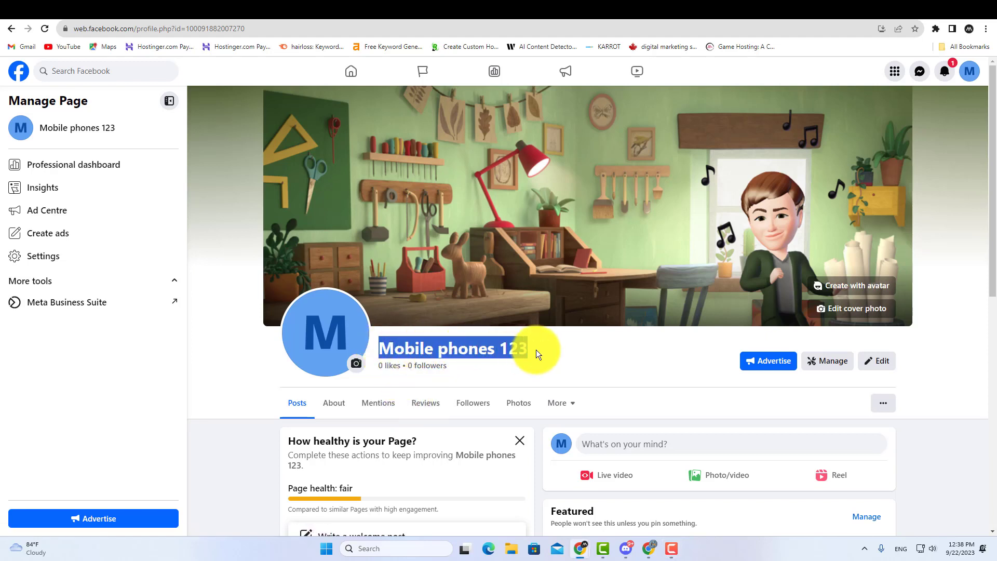
left_click(489, 365)
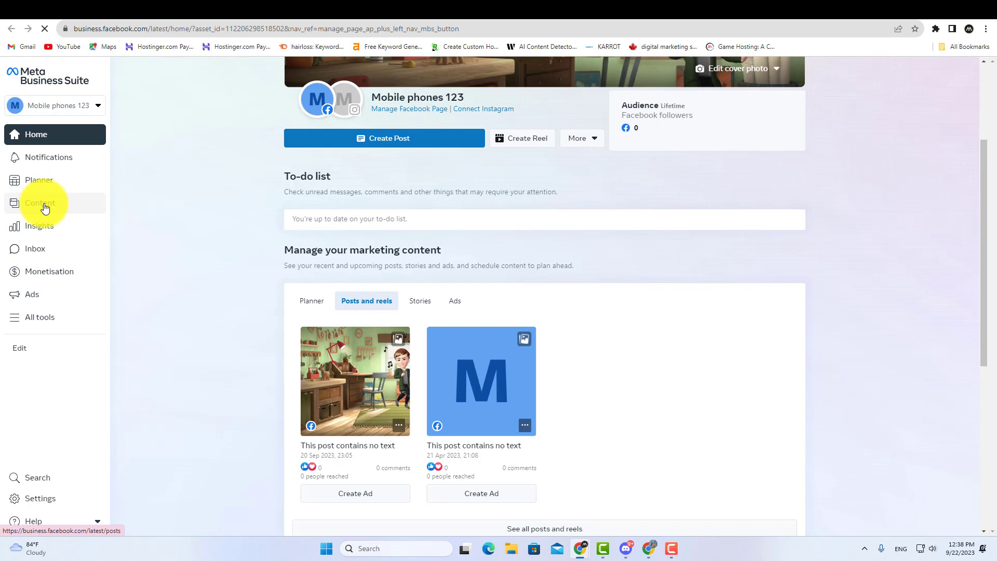
left_click(42, 207)
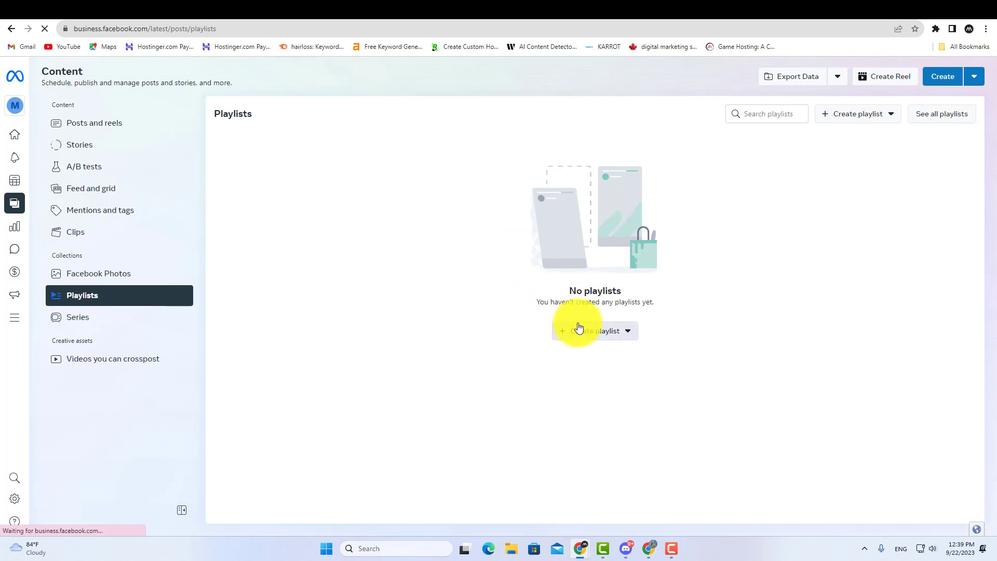
Create a reel playlist titled 'playlist name' with the description 'description'
left_click(591, 331)
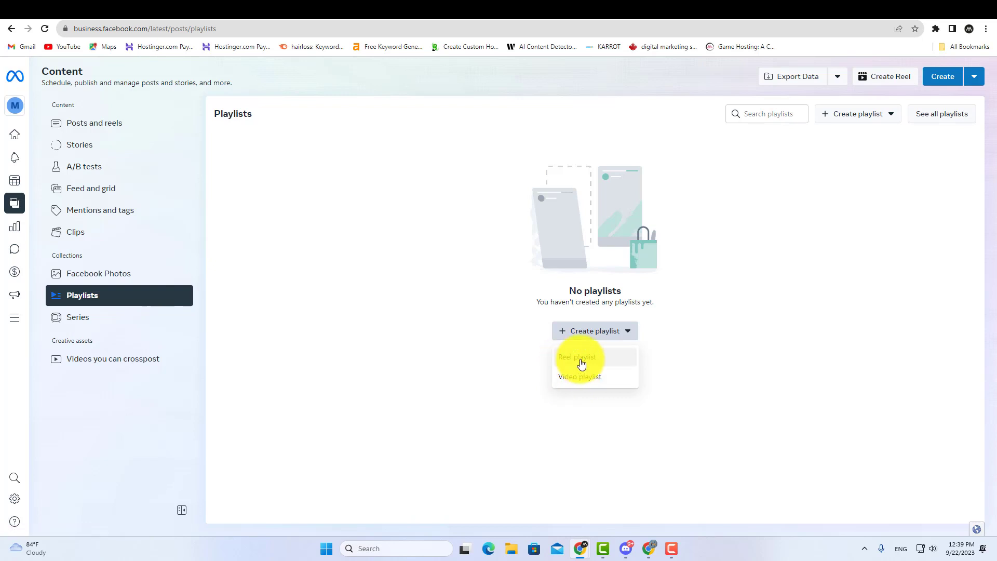
left_click(578, 362)
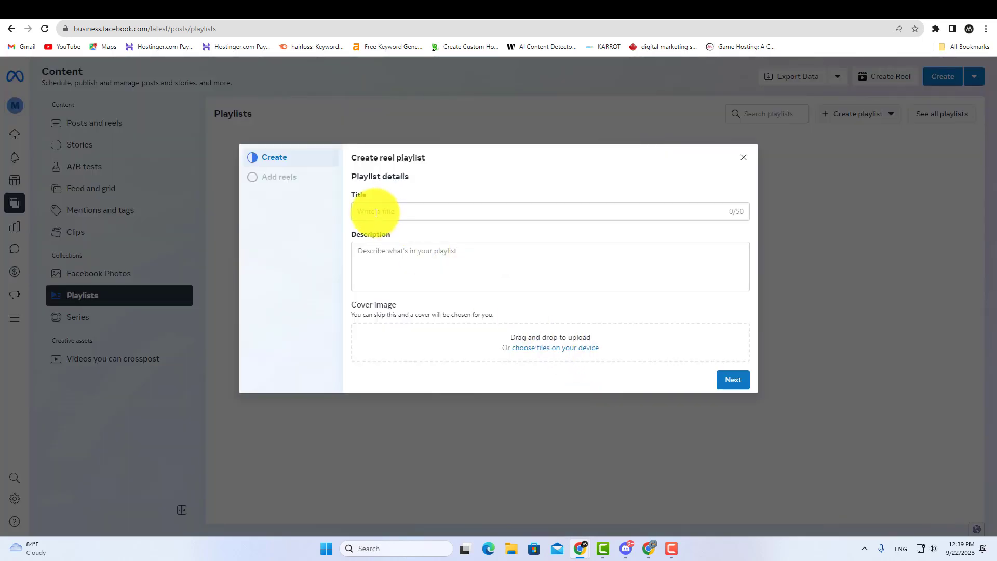
left_click(375, 213)
type("name")
key("Tab")
type("desc")
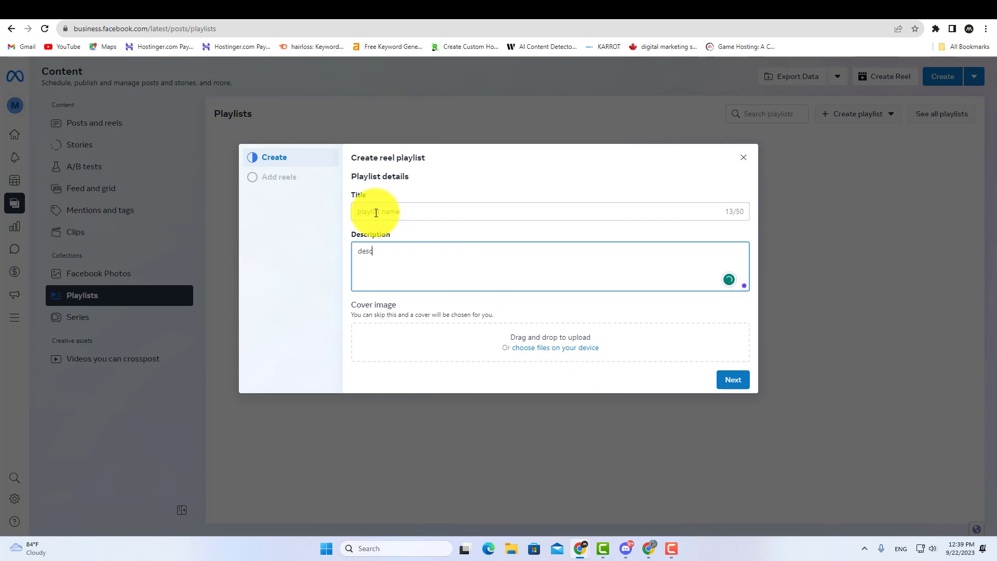
type("ription")
key("Tab")
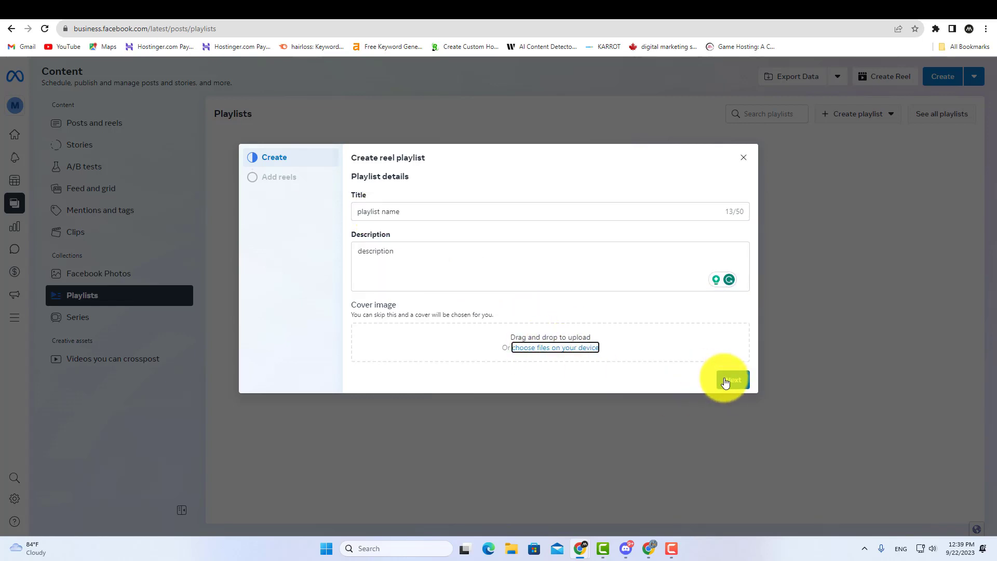
Continue to the Add reels step, which shows no reels available
left_click(723, 379)
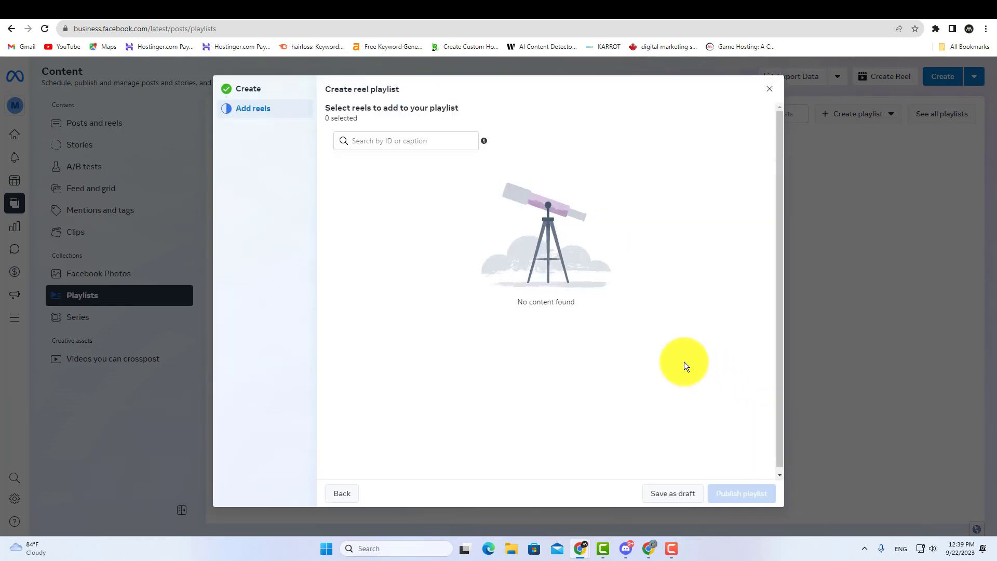